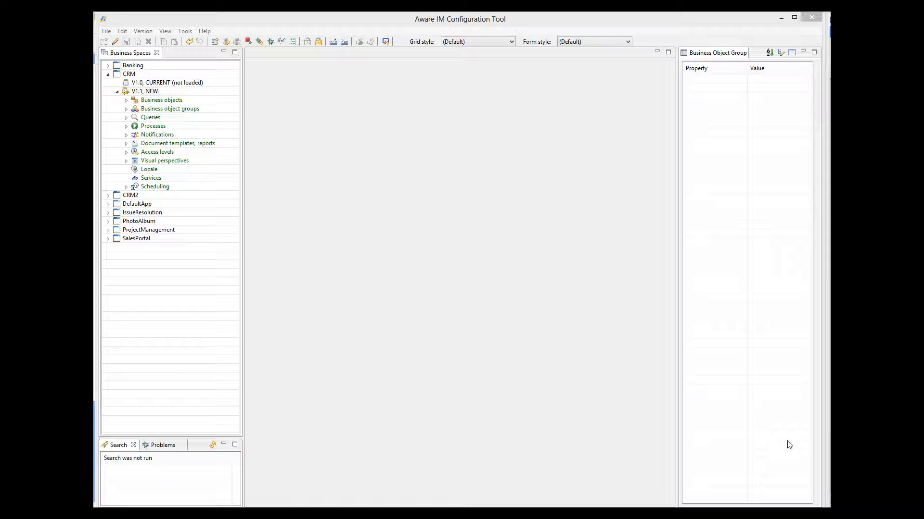
- Open the Communication business object group in CRM V1.1 and view the Correspondence query in its textual form
left_click(126, 110)
double_click(170, 135)
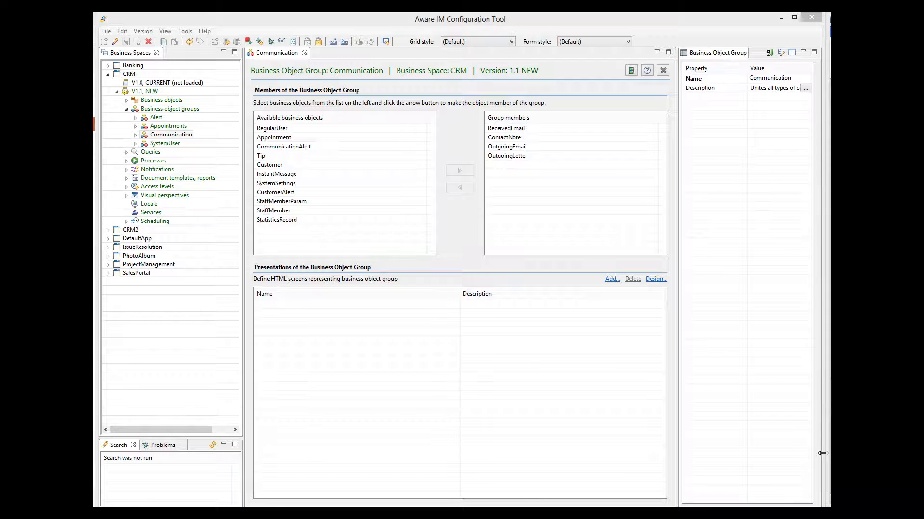
left_click(125, 153)
left_click(185, 195)
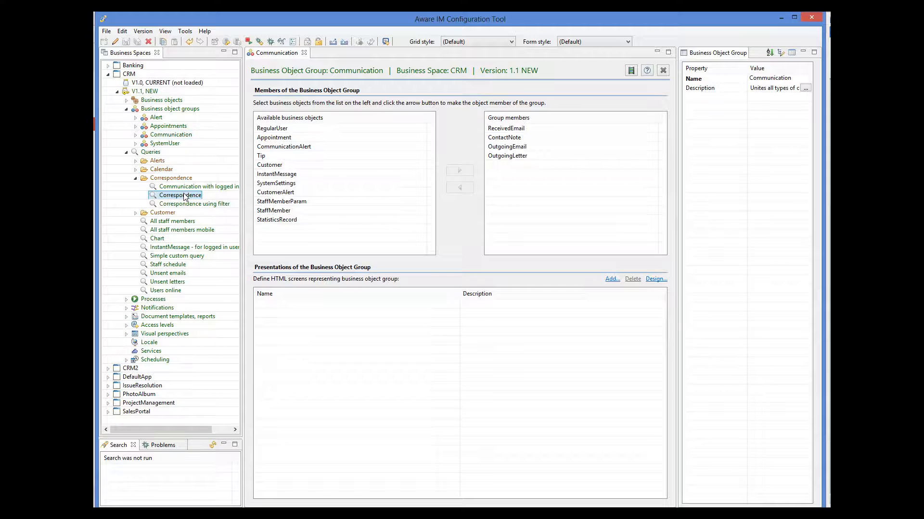
double_click(184, 195)
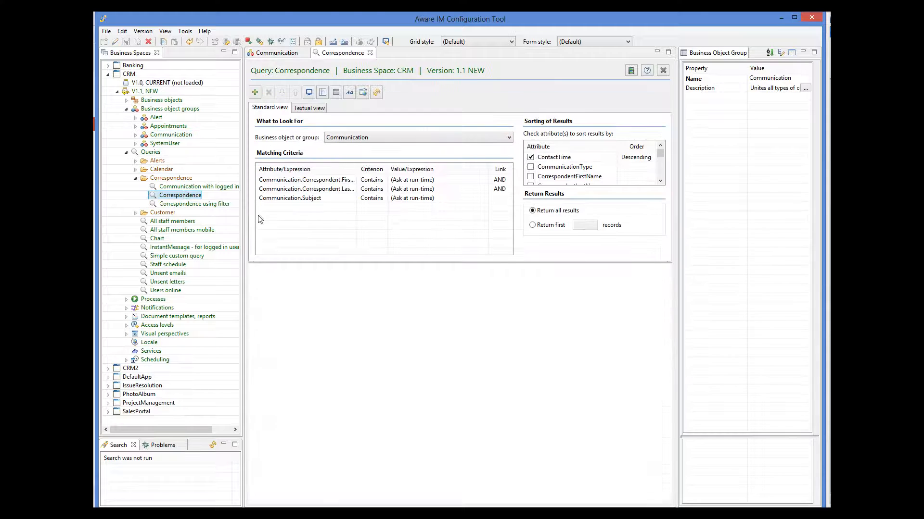
left_click(316, 108)
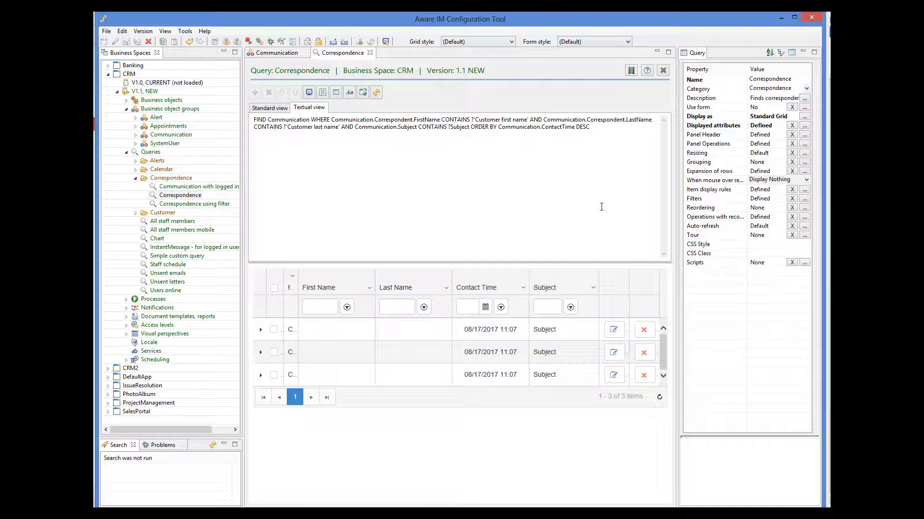
- Inspect the Correspondence query's displayed attributes and its operations with records without changing them, and close the query
left_click(804, 126)
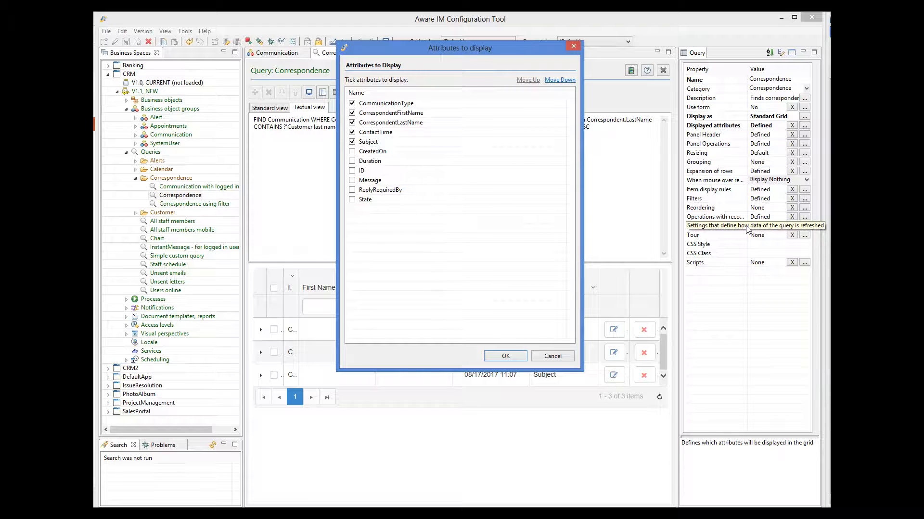
left_click(565, 356)
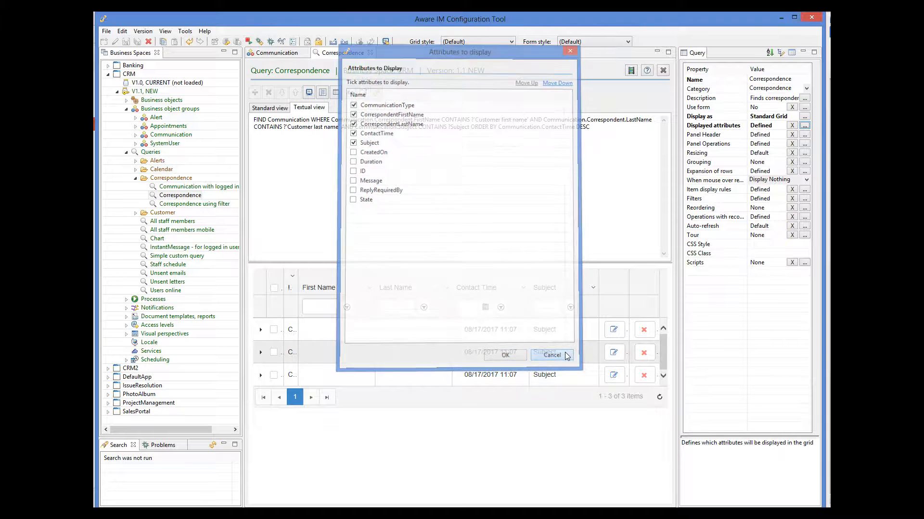
left_click(804, 217)
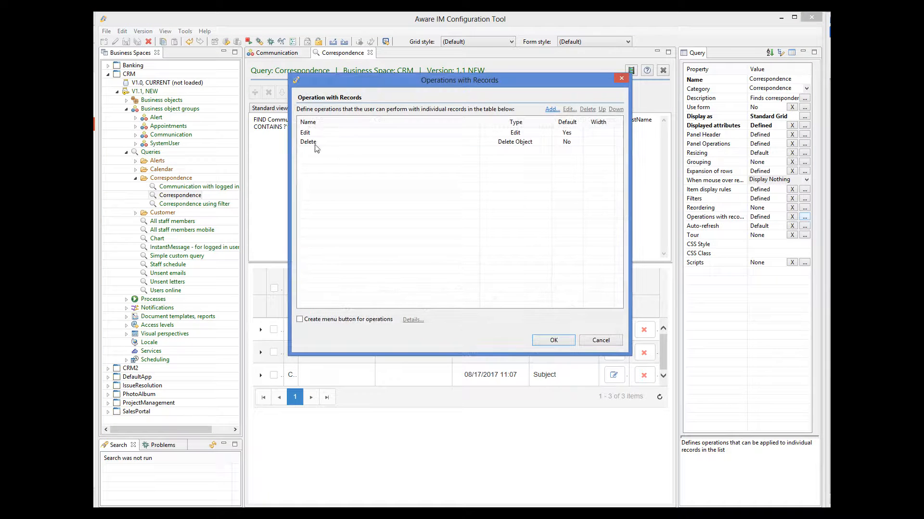
left_click(306, 135)
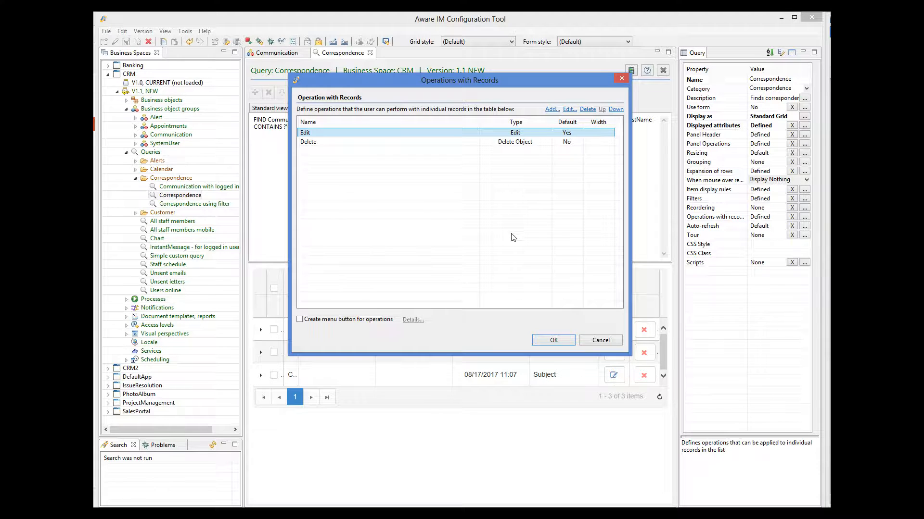
left_click(597, 341)
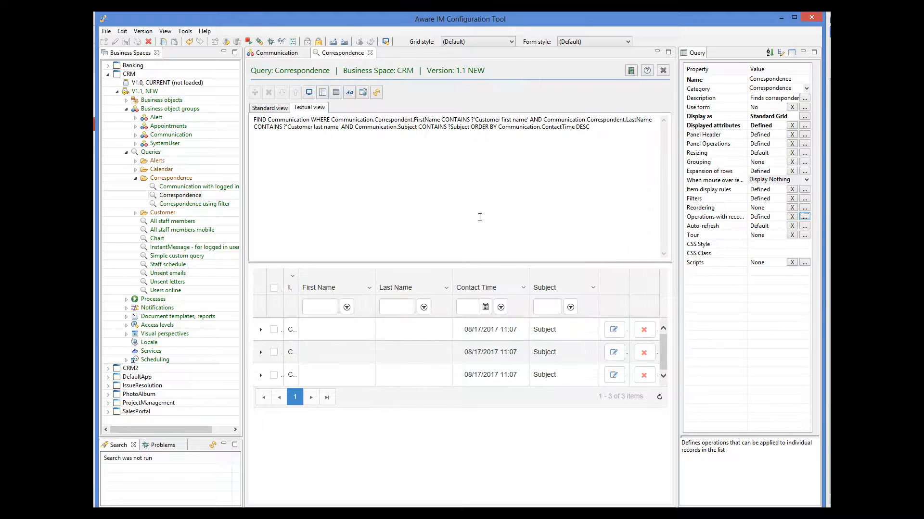
left_click(370, 53)
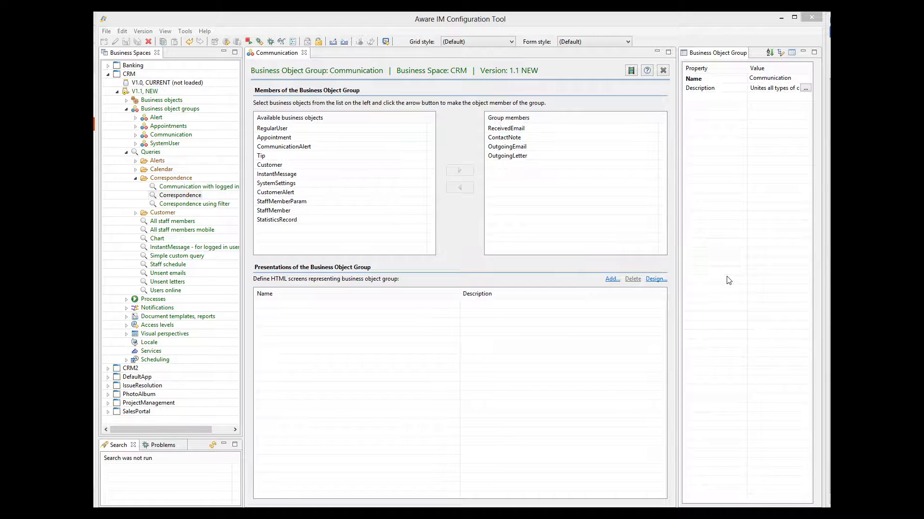
left_click(126, 152)
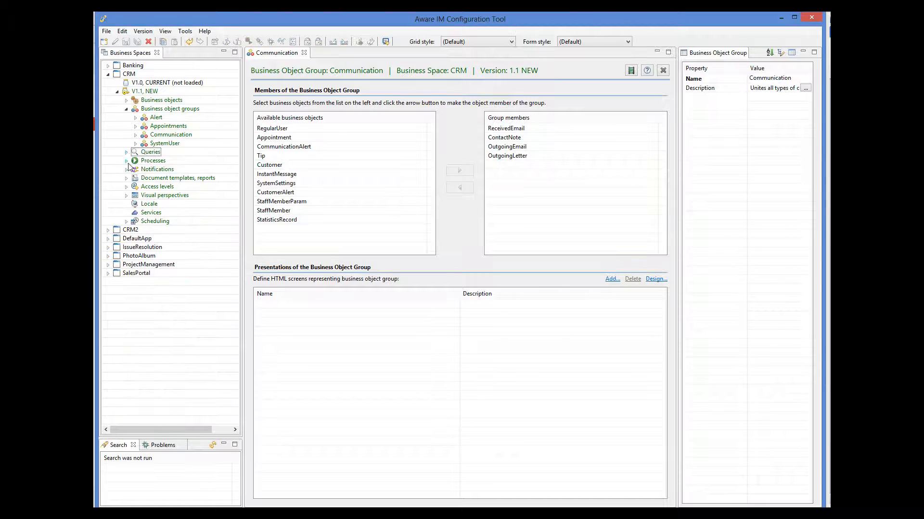
- Create a new process named AssignTimestamp with the Communication group as its input
right_click(145, 162)
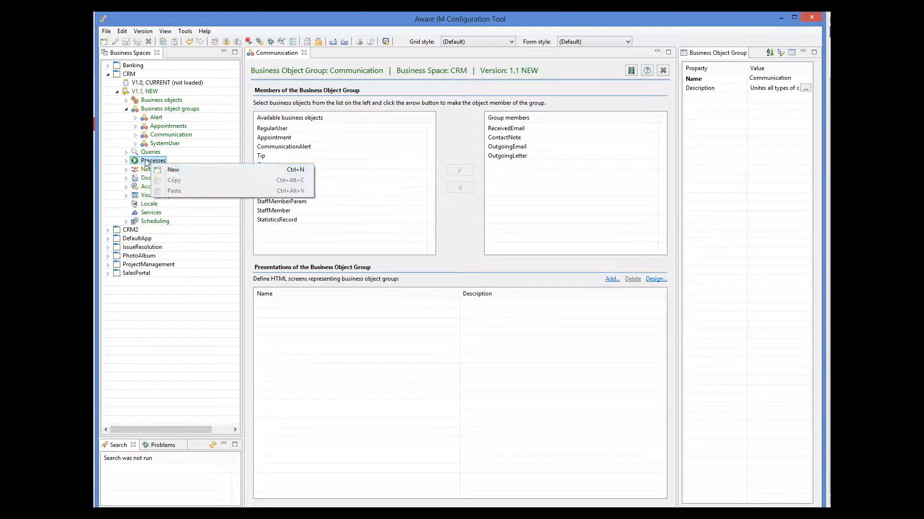
left_click(172, 169)
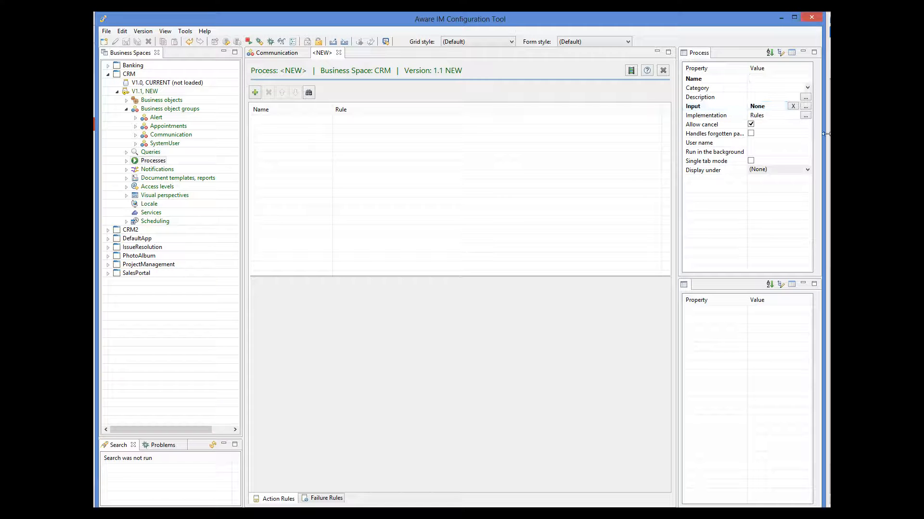
type("AssignTimestamp")
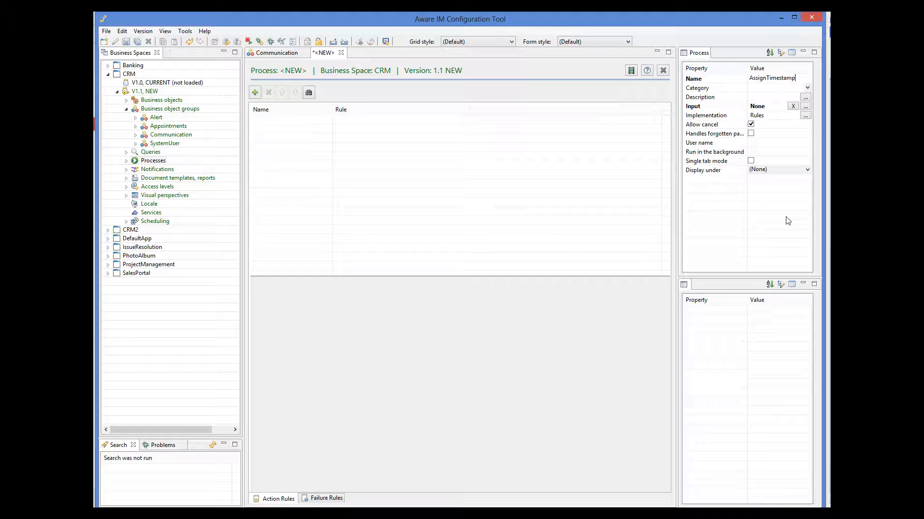
left_click(807, 106)
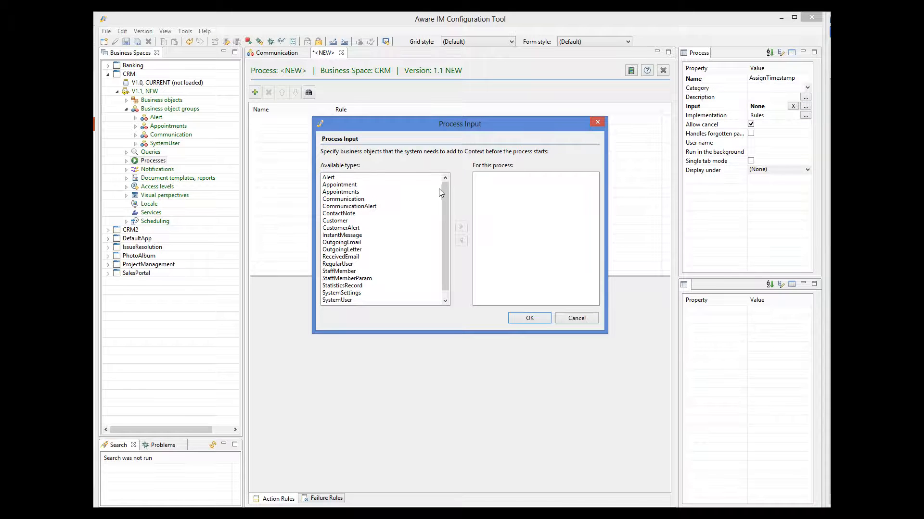
left_click(356, 201)
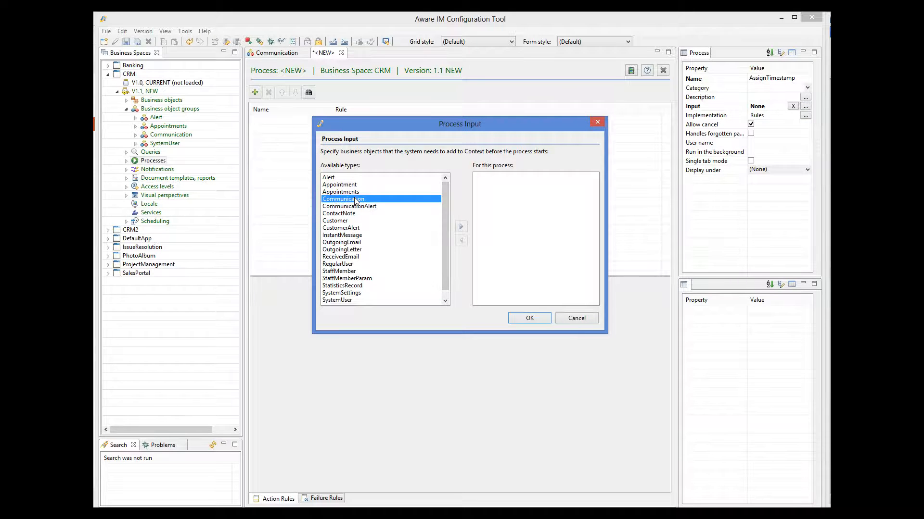
left_click(461, 227)
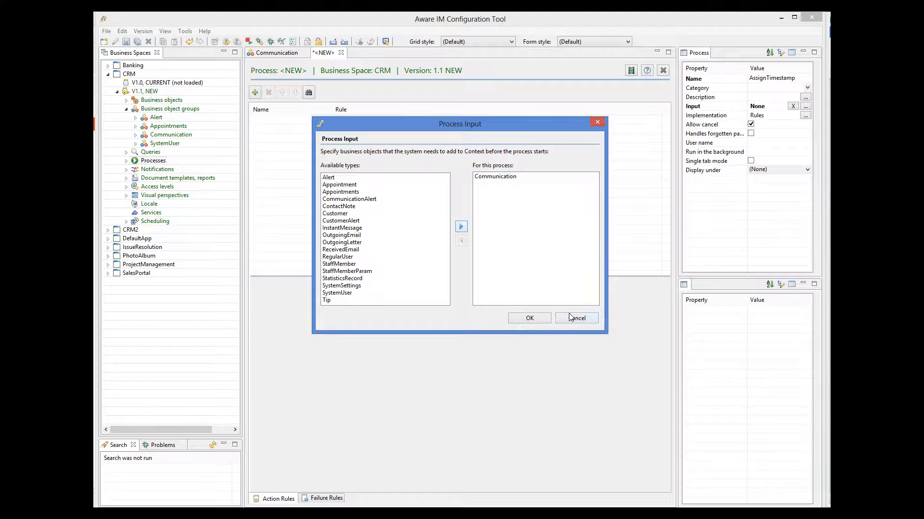
left_click(541, 318)
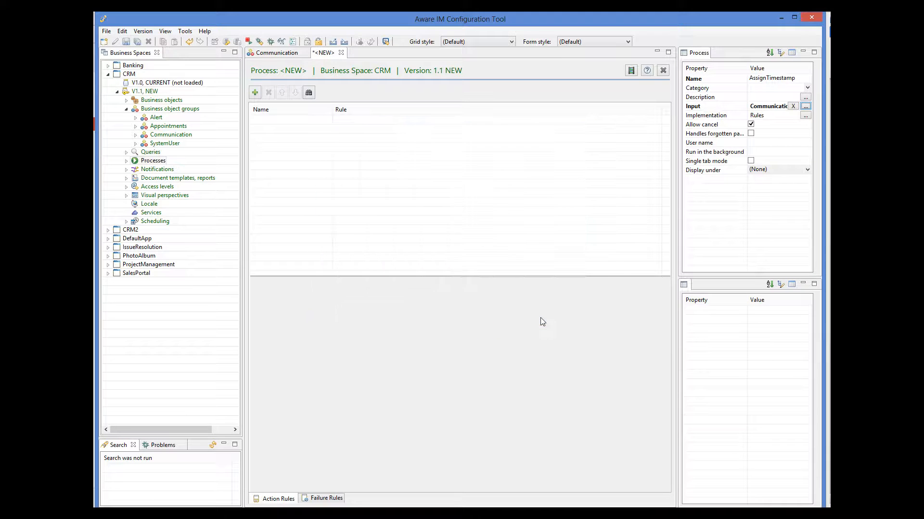
- Add a business rule named Assign to the process's action rules
left_click(255, 93)
type("Assign")
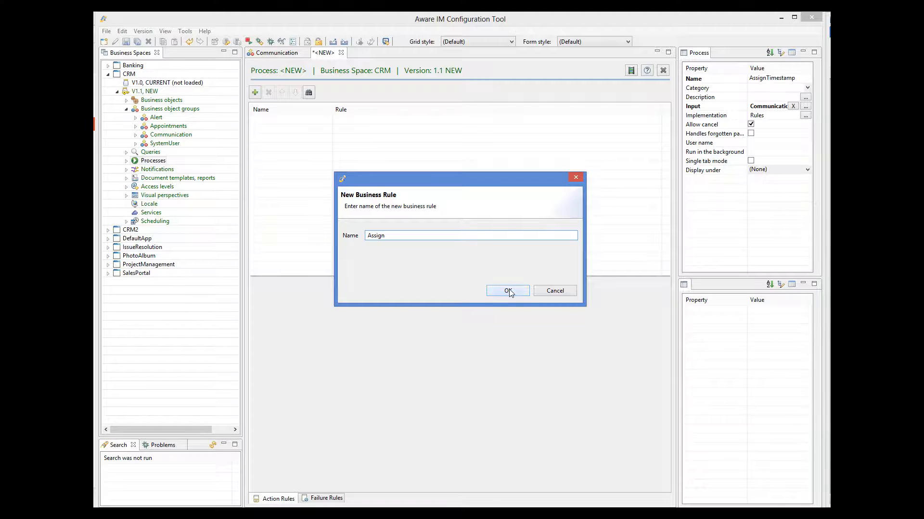
left_click(509, 292)
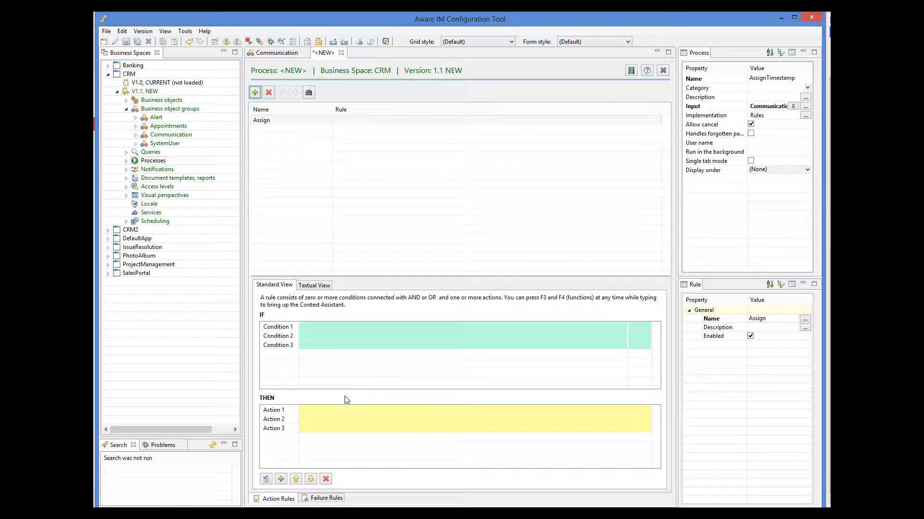
- Set the Assign rule's first action to Communication.ContactTime=CURRENT_TIMESTAMP, and save and close the process
left_click(345, 409)
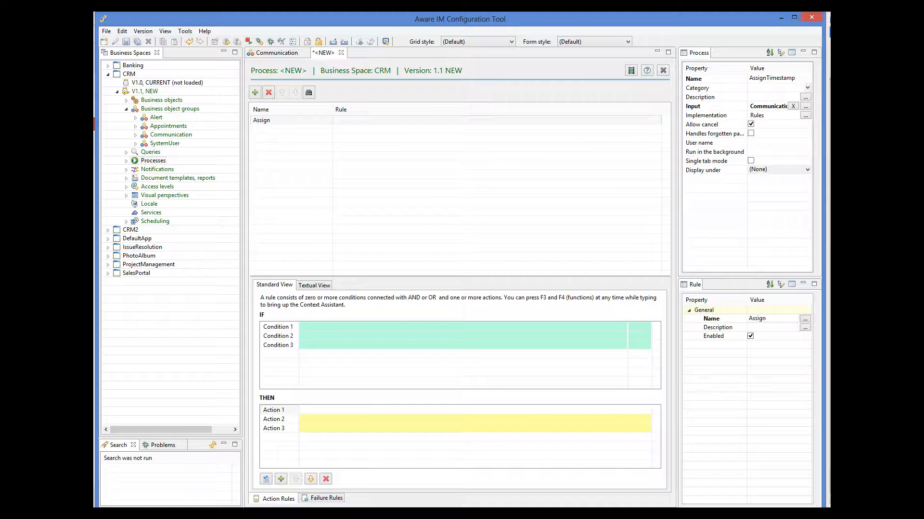
type("Comm")
double_click(334, 309)
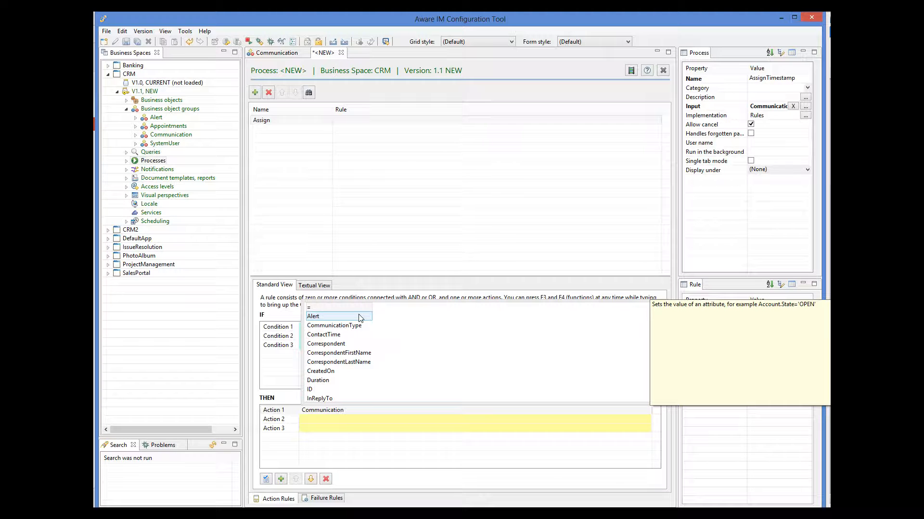
left_click(333, 334)
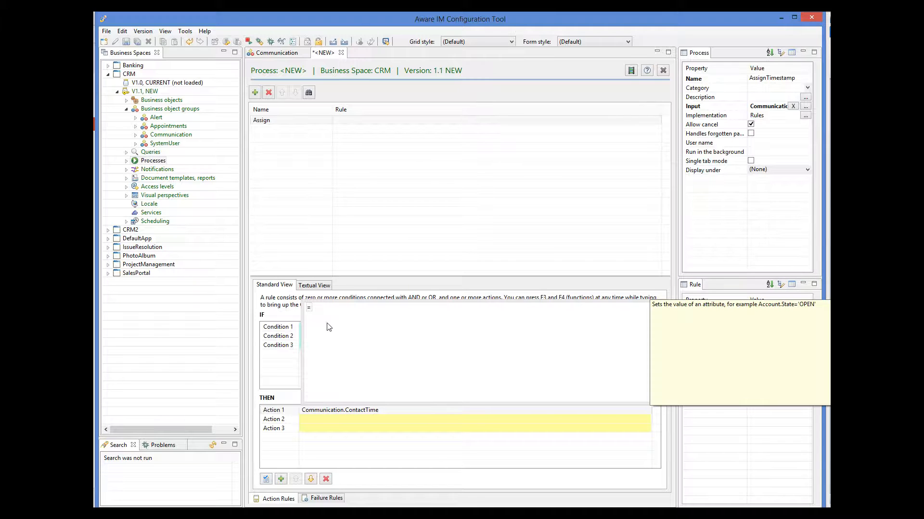
left_click(309, 307)
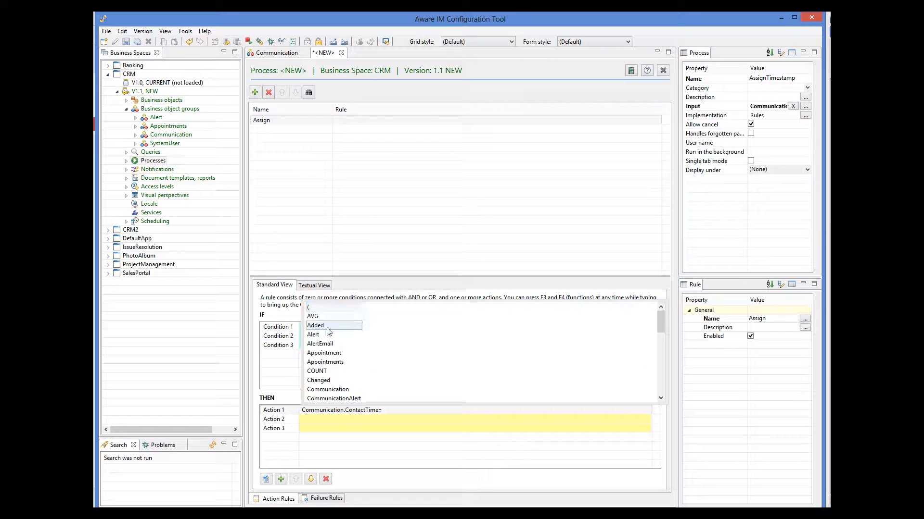
left_click(397, 411)
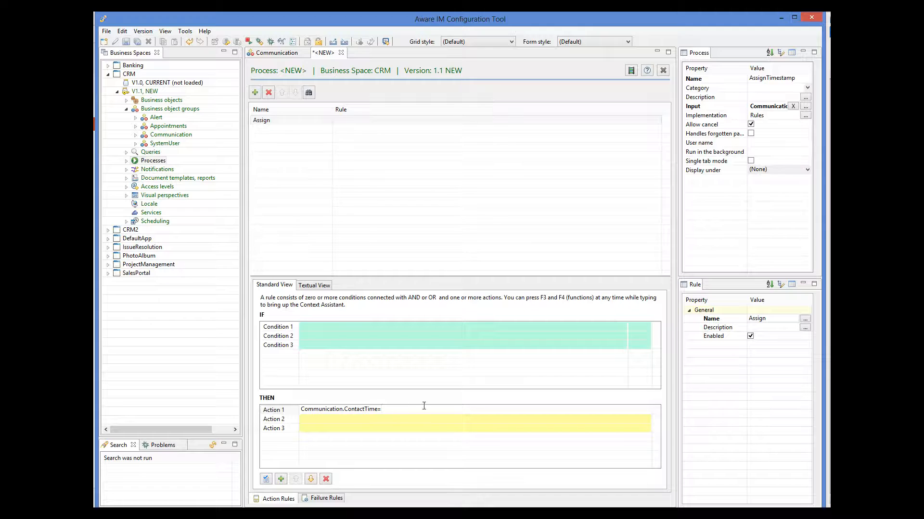
type("CURRENT_TIMESTAMP")
key("Return")
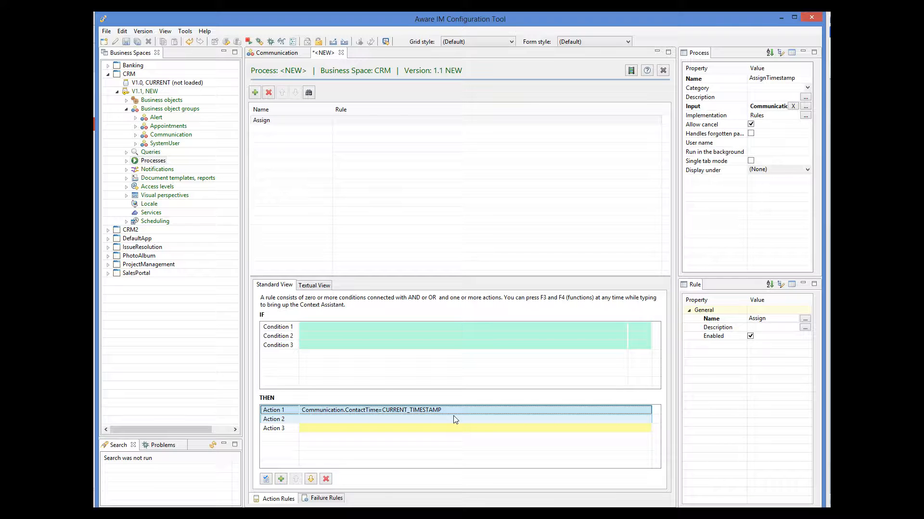
left_click(126, 42)
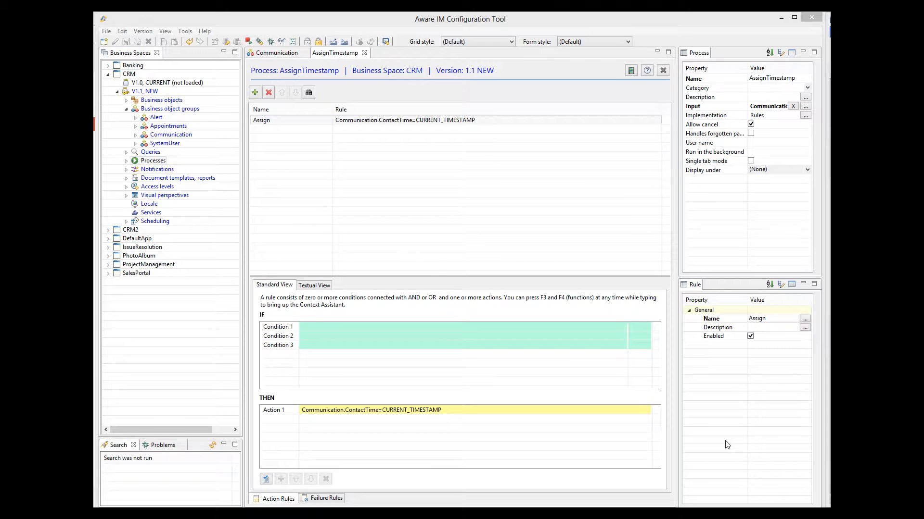
left_click(364, 53)
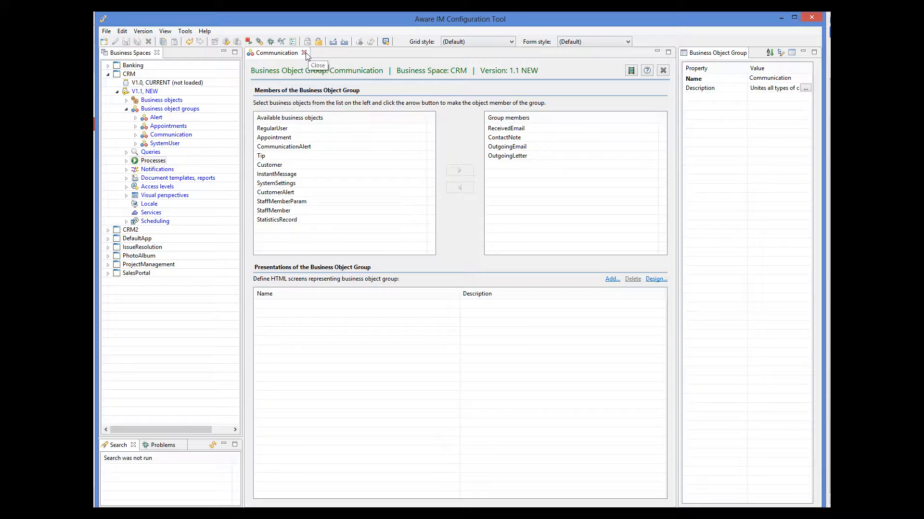
- Close the Communication group and view the members of the SystemUser and Appointments business object groups
left_click(306, 53)
double_click(153, 144)
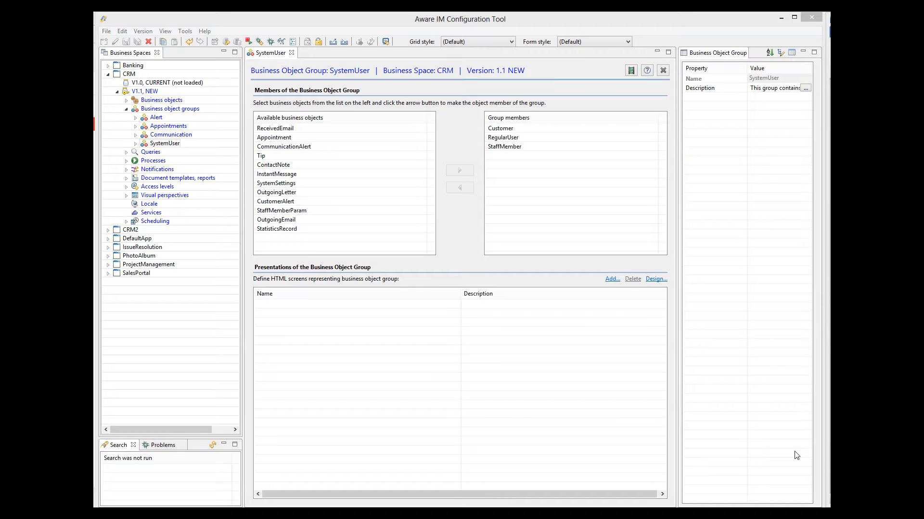
double_click(158, 126)
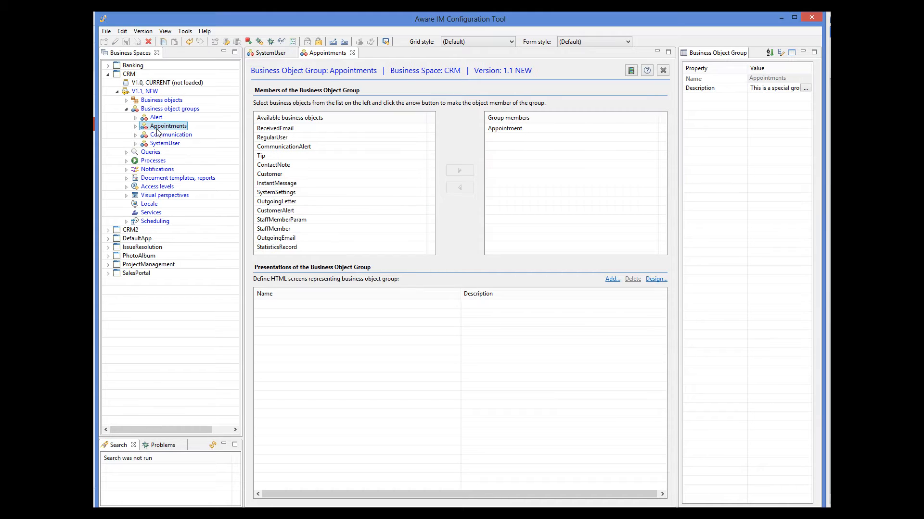